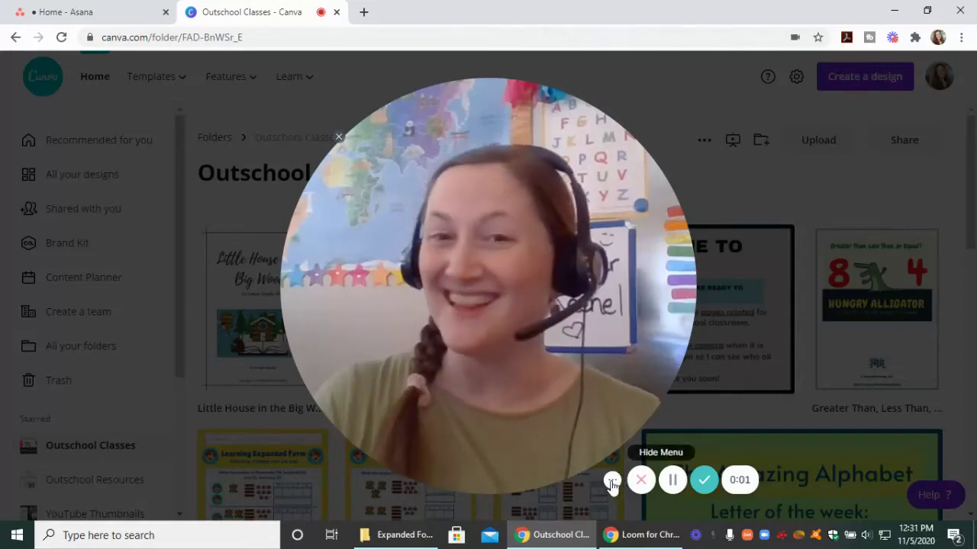
Scroll the Outschool Classes folder grid until the Amazing Alphabet: Letter of the Week Aa thumbnail shows.
{"action": "left_click", "coordinate": [612, 481]}
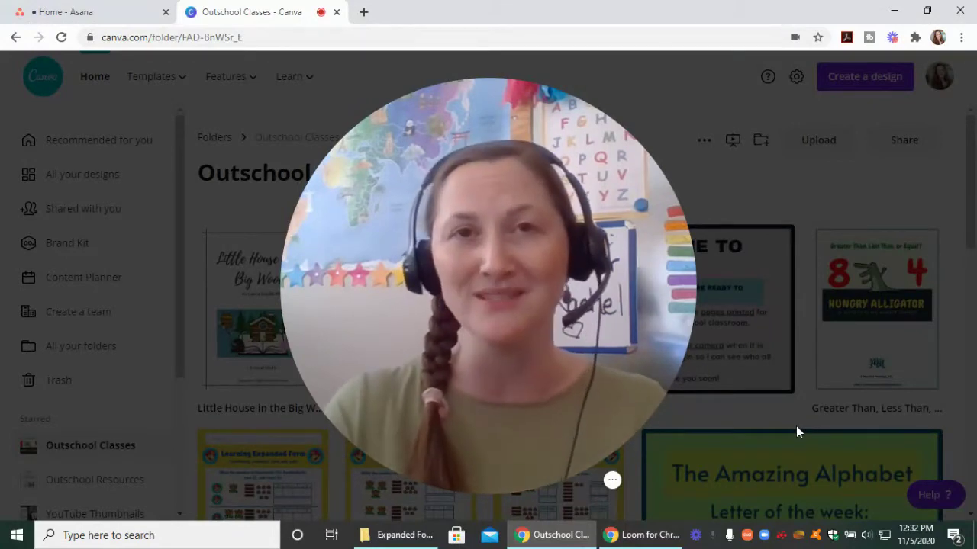
{"action": "mouse_move", "coordinate": [464, 468]}
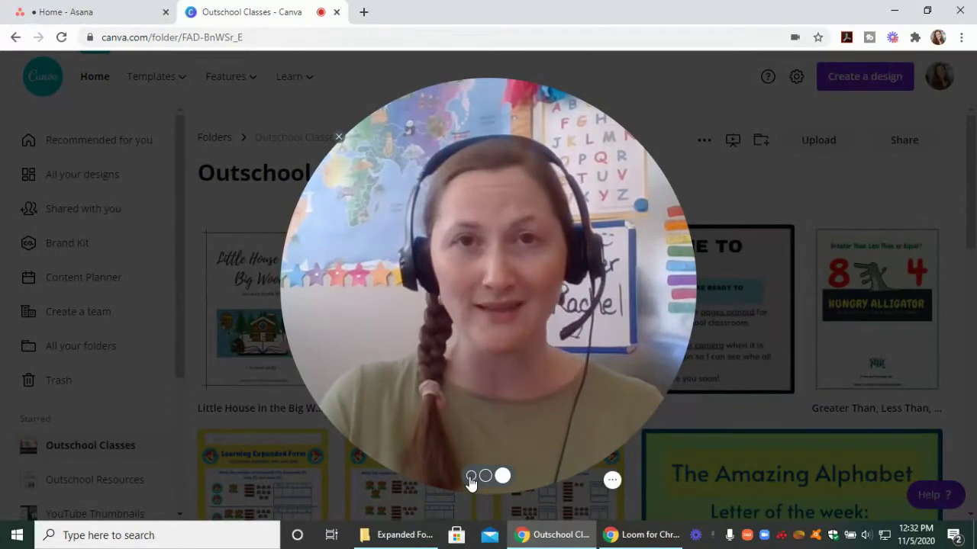
{"action": "left_click", "coordinate": [471, 478]}
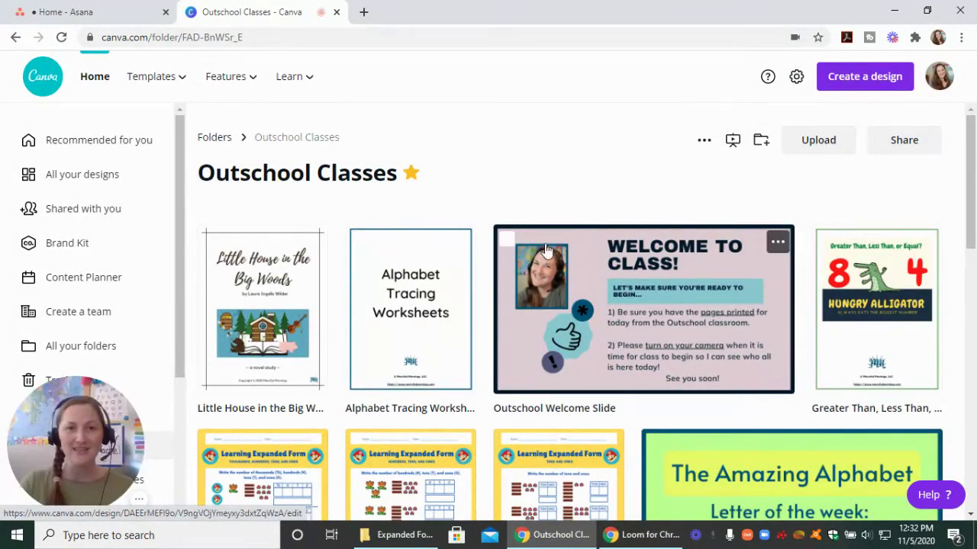
{"action": "scroll", "coordinate": [537, 243], "scroll_direction": "down", "scroll_amount": 1}
{"action": "scroll", "coordinate": [458, 240], "scroll_direction": "up", "scroll_amount": 1}
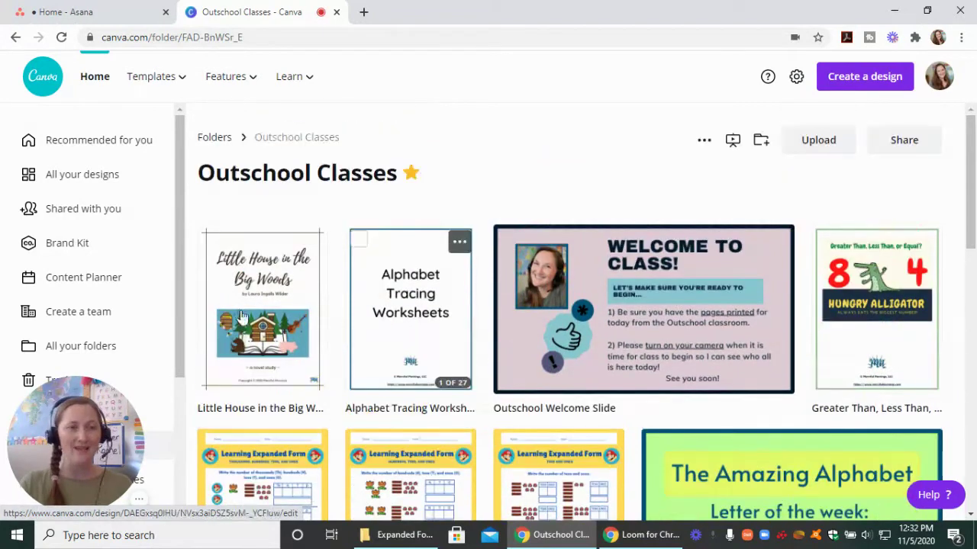
{"action": "left_click_drag", "start_coordinate": [92, 421], "coordinate": [261, 345]}
{"action": "scroll", "coordinate": [97, 343], "scroll_direction": "down", "scroll_amount": 3}
{"action": "scroll", "coordinate": [53, 382], "scroll_direction": "up", "scroll_amount": 3}
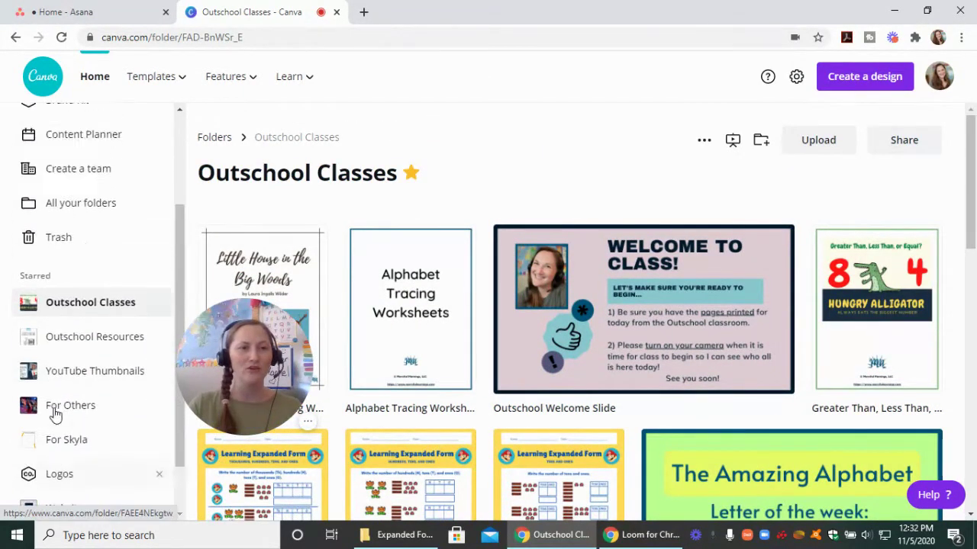
{"action": "left_click_drag", "start_coordinate": [231, 356], "coordinate": [89, 414]}
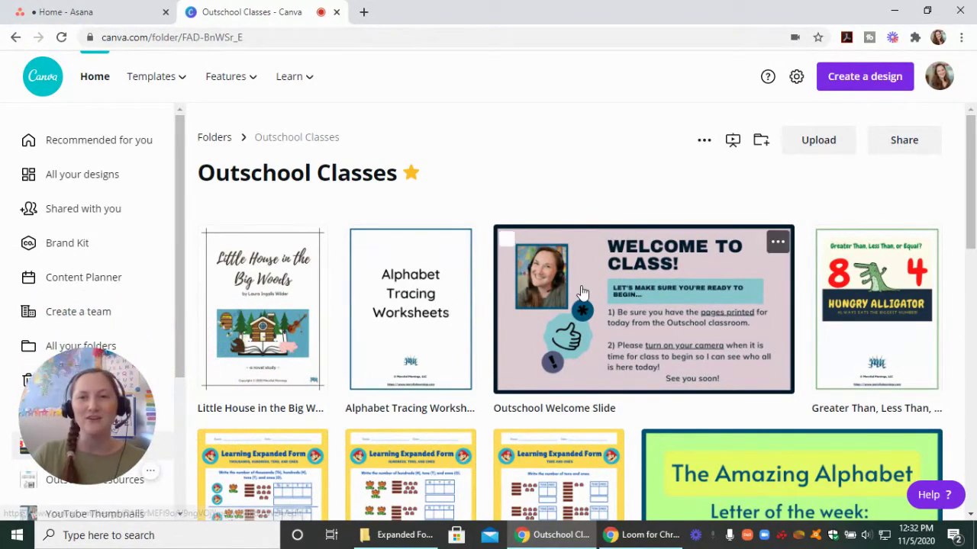
{"action": "scroll", "coordinate": [582, 292], "scroll_direction": "down", "scroll_amount": 2}
{"action": "scroll", "coordinate": [582, 293], "scroll_direction": "down", "scroll_amount": 8}
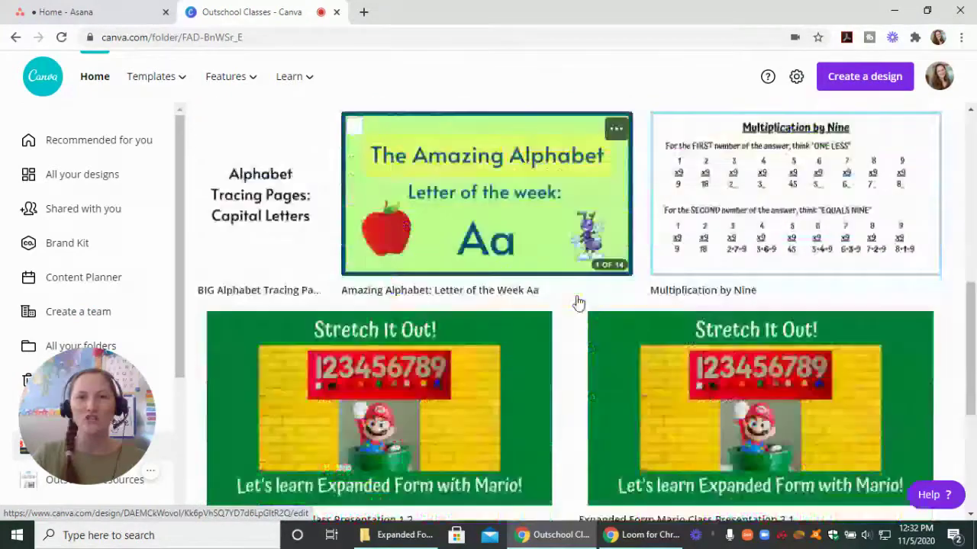
{"action": "scroll", "coordinate": [573, 322], "scroll_direction": "down", "scroll_amount": 3}
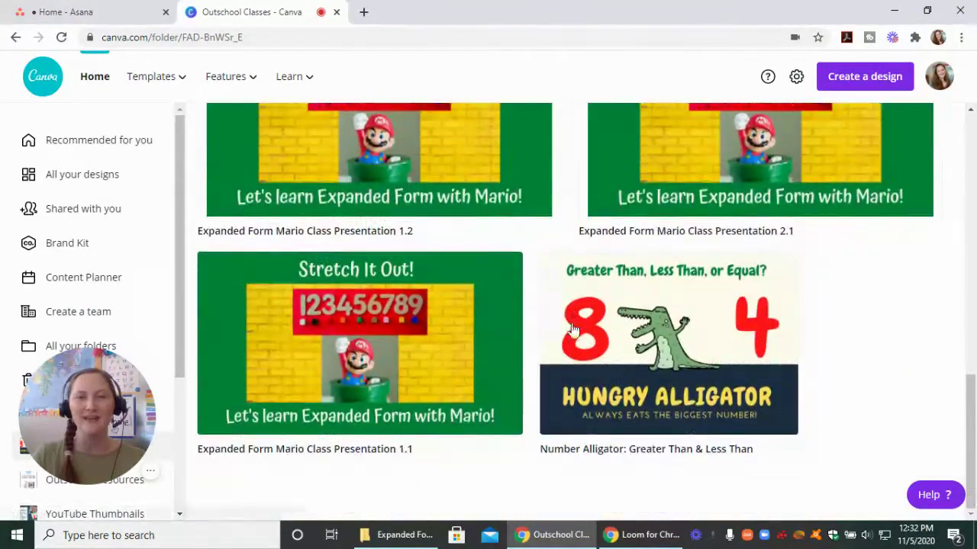
{"action": "scroll", "coordinate": [574, 342], "scroll_direction": "up", "scroll_amount": 4}
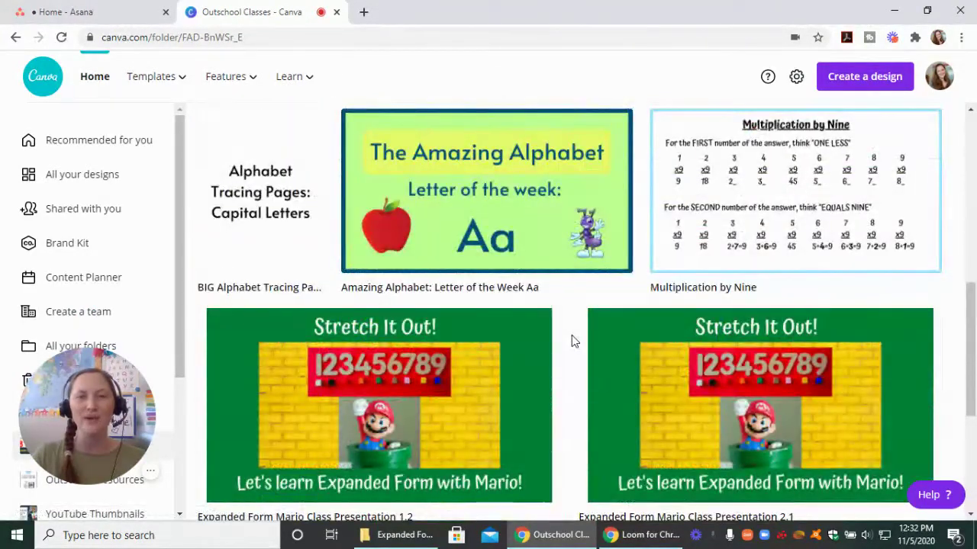
{"action": "scroll", "coordinate": [574, 342], "scroll_direction": "up", "scroll_amount": 1}
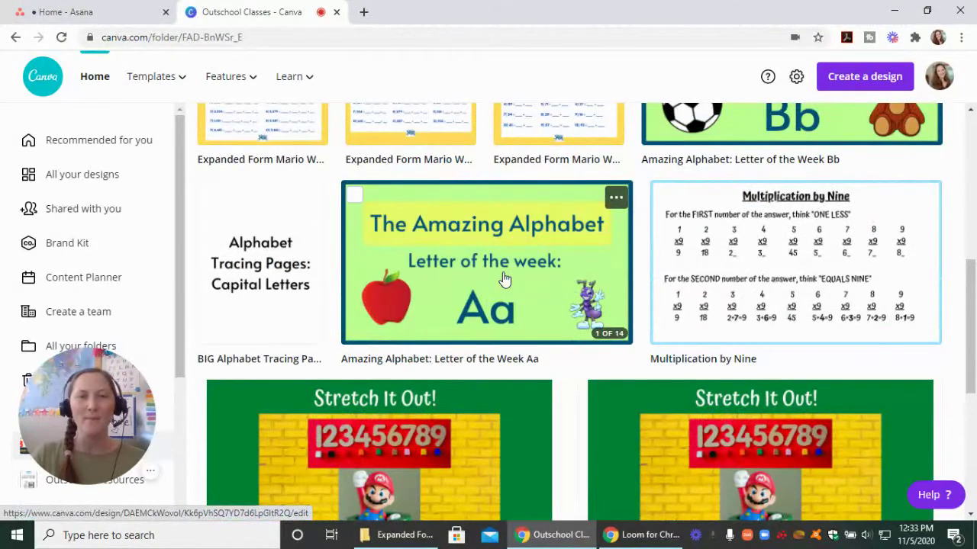
Open the Amazing Alphabet Aa deck, hide the Templates panel, and scroll through its pages.
{"action": "left_click", "coordinate": [504, 279]}
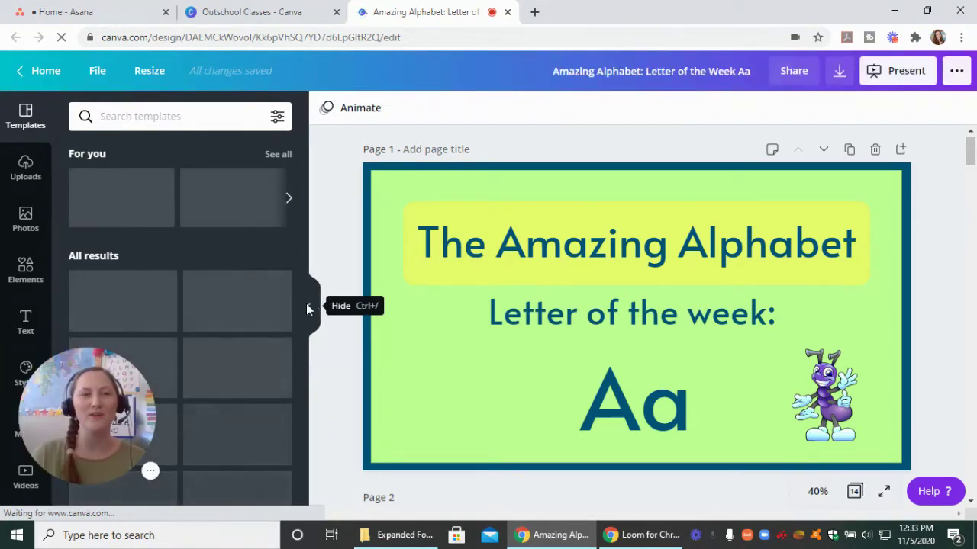
{"action": "left_click", "coordinate": [312, 304]}
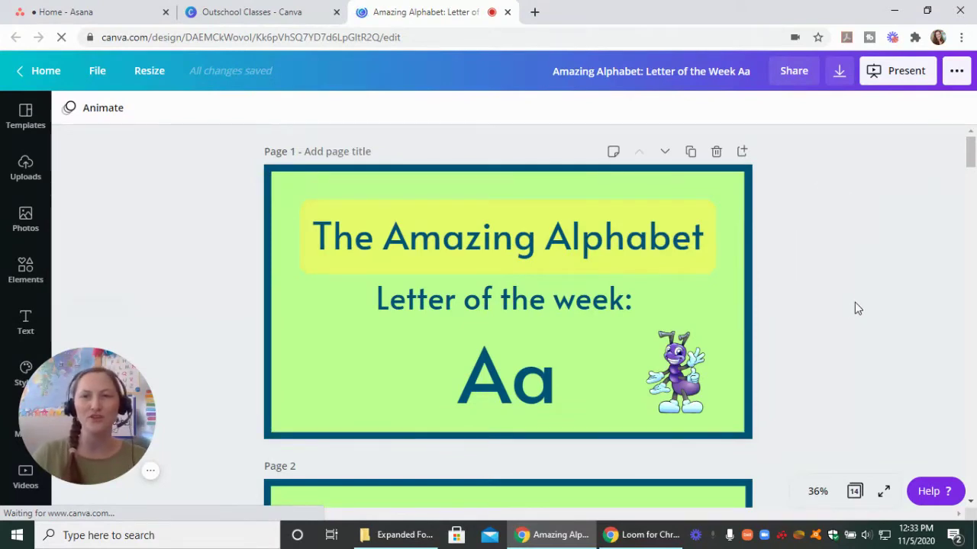
{"action": "scroll", "coordinate": [856, 306], "scroll_direction": "down", "scroll_amount": 5}
{"action": "scroll", "coordinate": [855, 302], "scroll_direction": "down", "scroll_amount": 3}
{"action": "scroll", "coordinate": [855, 303], "scroll_direction": "up", "scroll_amount": 8}
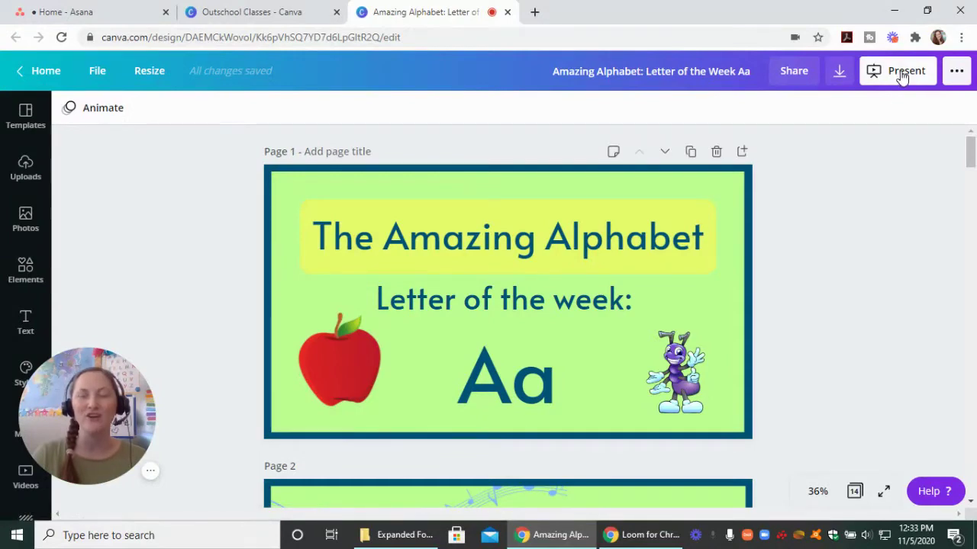
In the Present options, set the presentation type to Presenter view.
{"action": "left_click", "coordinate": [903, 77]}
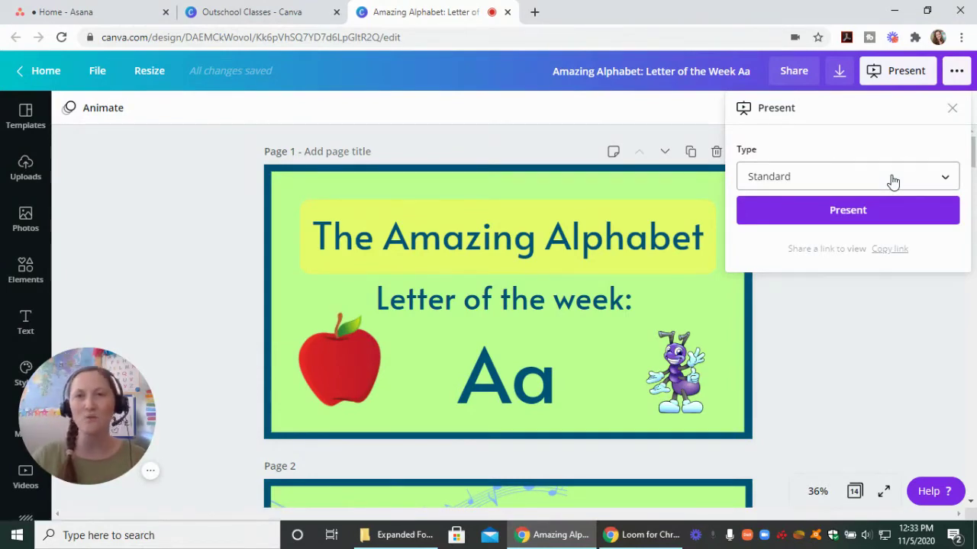
{"action": "left_click", "coordinate": [893, 180]}
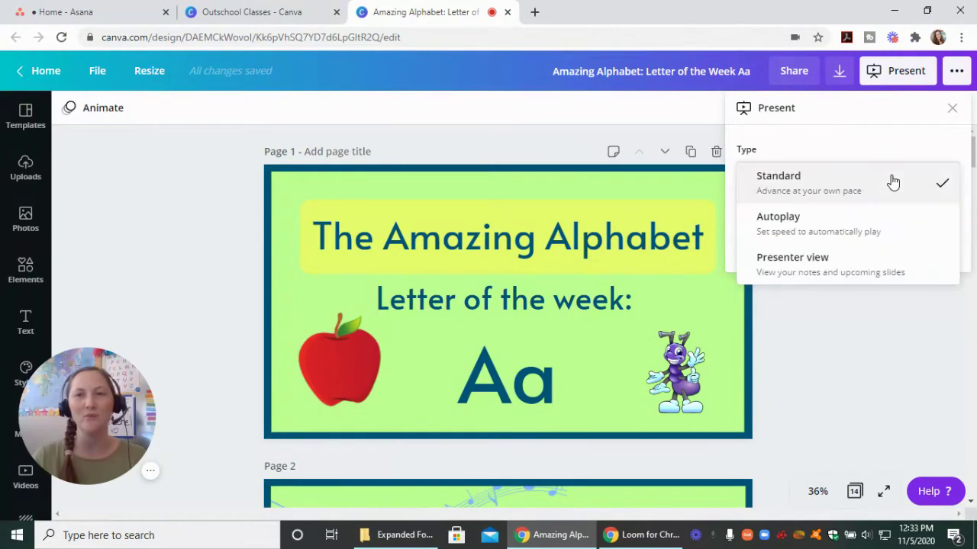
{"action": "left_click", "coordinate": [862, 268]}
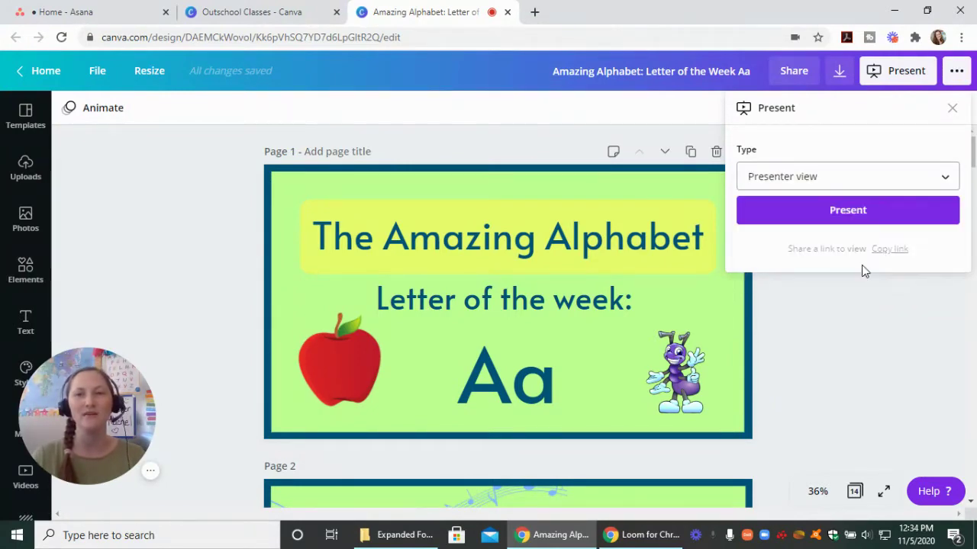
{"action": "left_click", "coordinate": [849, 215]}
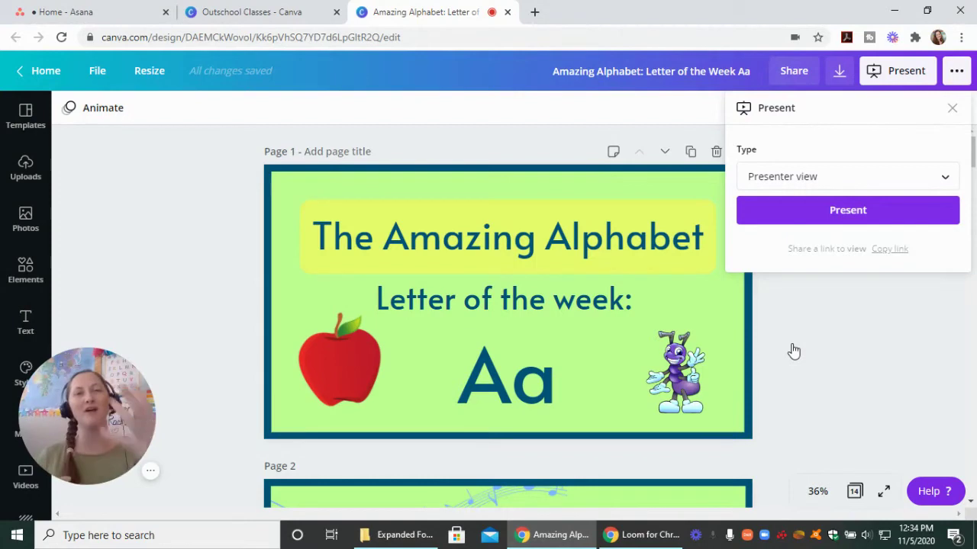
Launch Presenter view and focus the audience window showing title slide 1 of 14.
{"action": "left_click", "coordinate": [844, 211]}
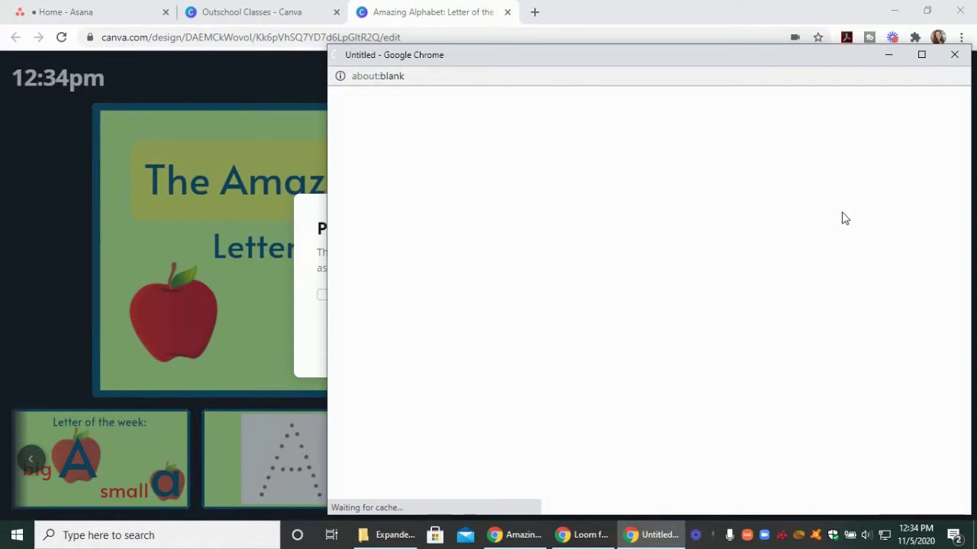
{"action": "left_click", "coordinate": [667, 105]}
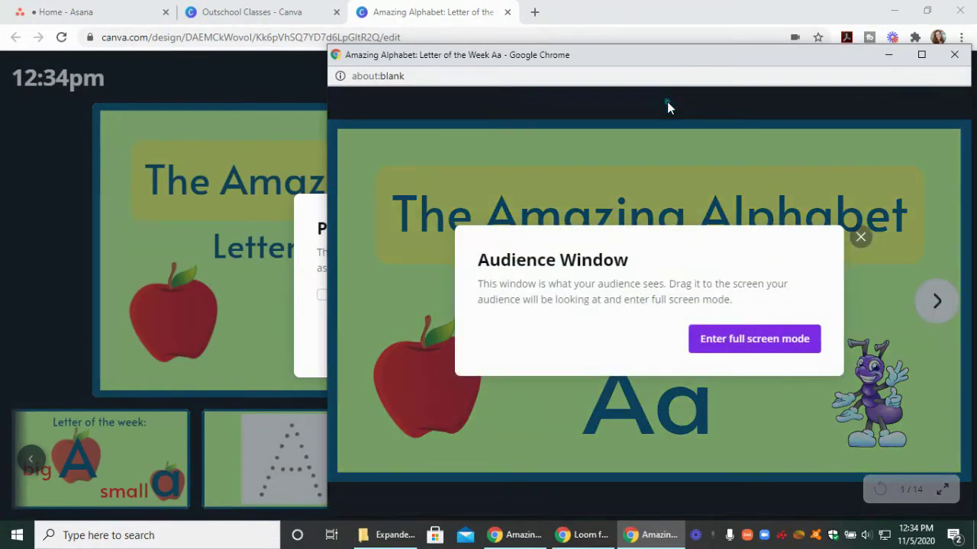
{"action": "left_click", "coordinate": [670, 92]}
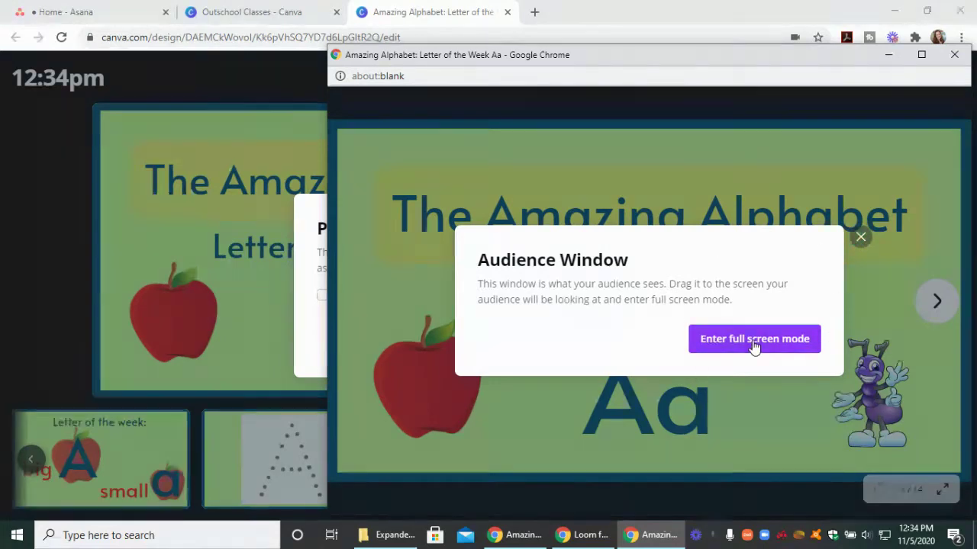
Maximize the audience window, preview slides 2–3 and back to the title, then return to presenter view.
{"action": "left_click", "coordinate": [860, 240]}
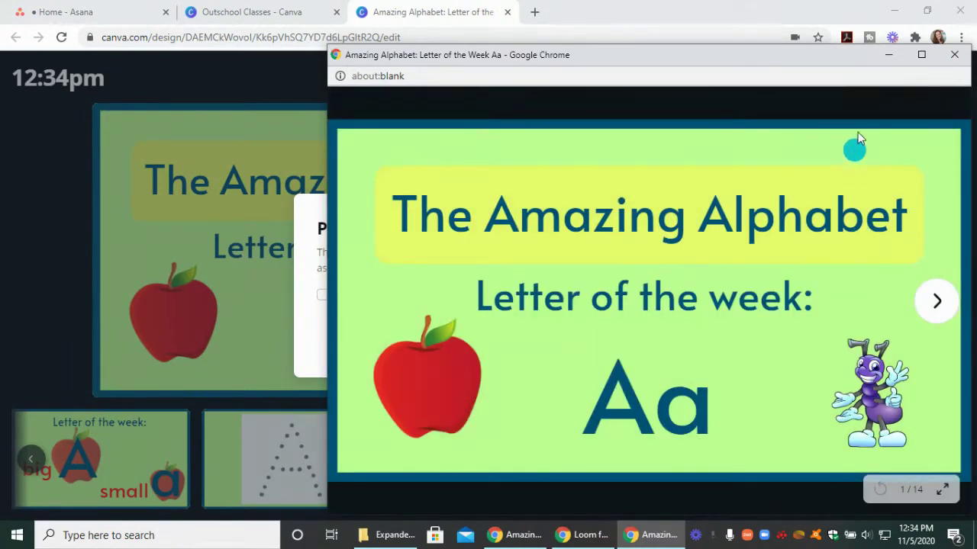
{"action": "left_click", "coordinate": [921, 56]}
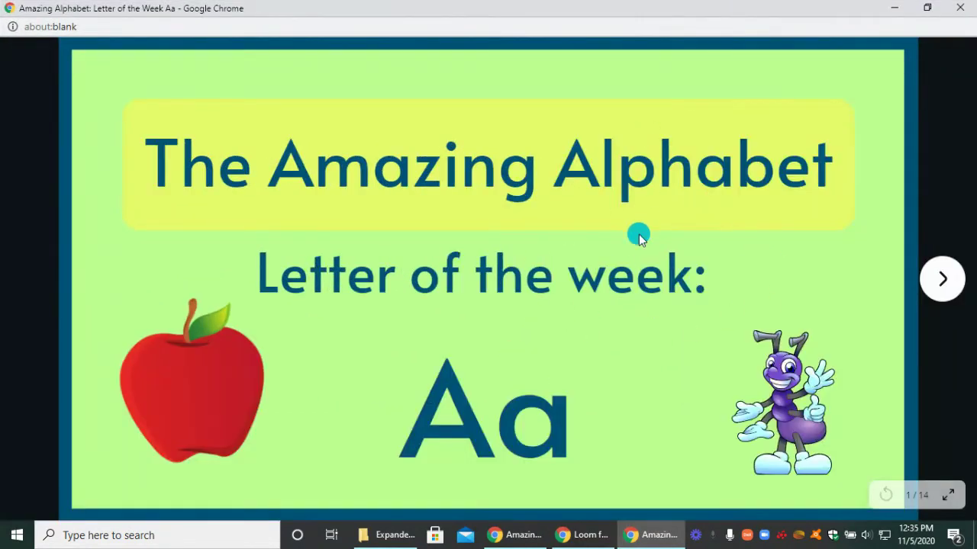
{"action": "left_click", "coordinate": [943, 280]}
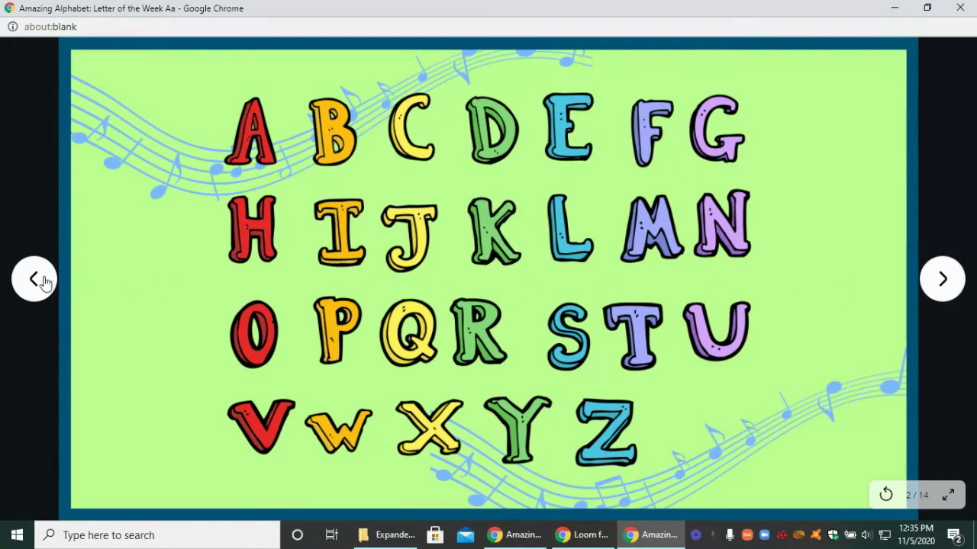
{"action": "left_click", "coordinate": [107, 286]}
{"action": "left_click", "coordinate": [34, 282]}
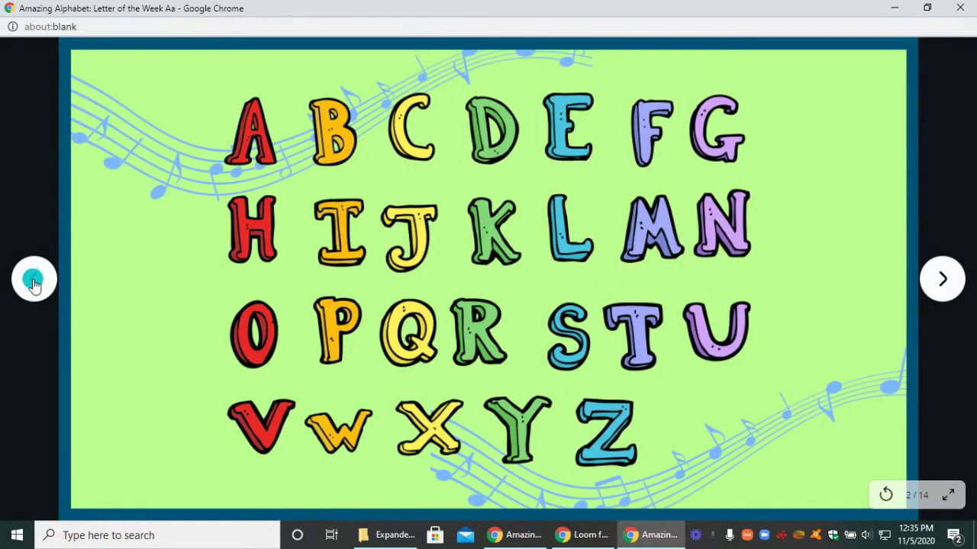
{"action": "left_click", "coordinate": [33, 283]}
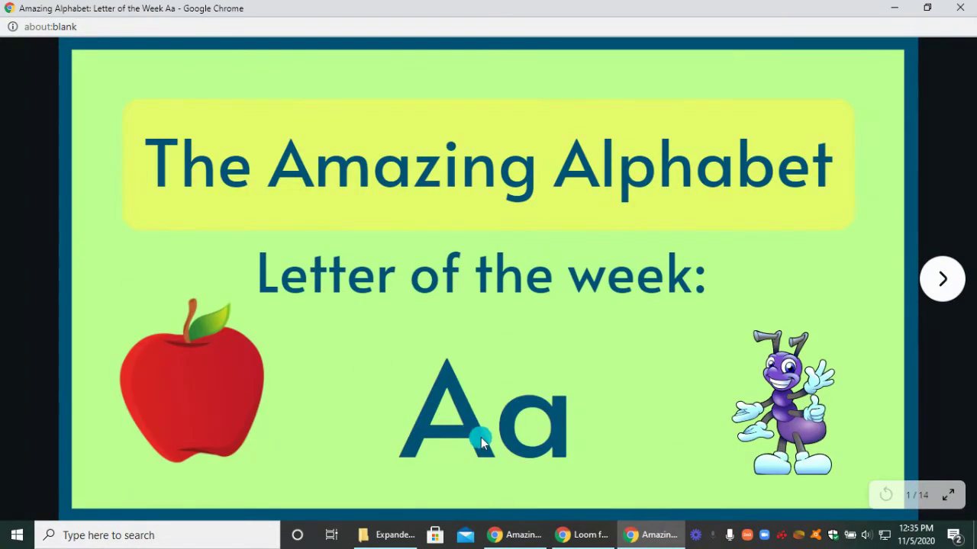
{"action": "left_click", "coordinate": [588, 538]}
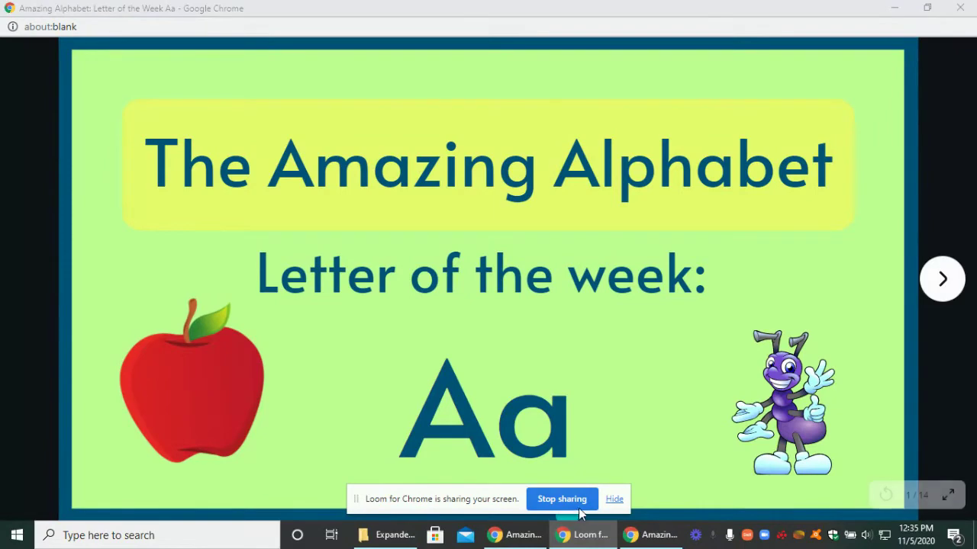
{"action": "left_click", "coordinate": [525, 544]}
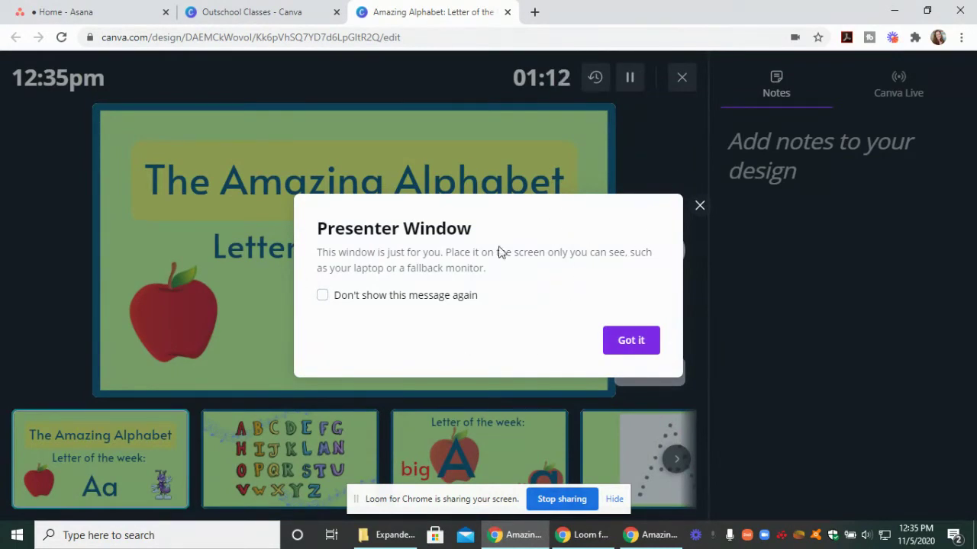
Dismiss the presenter notice and compare the folder tab, presenter view and audience window.
{"action": "left_click", "coordinate": [621, 345]}
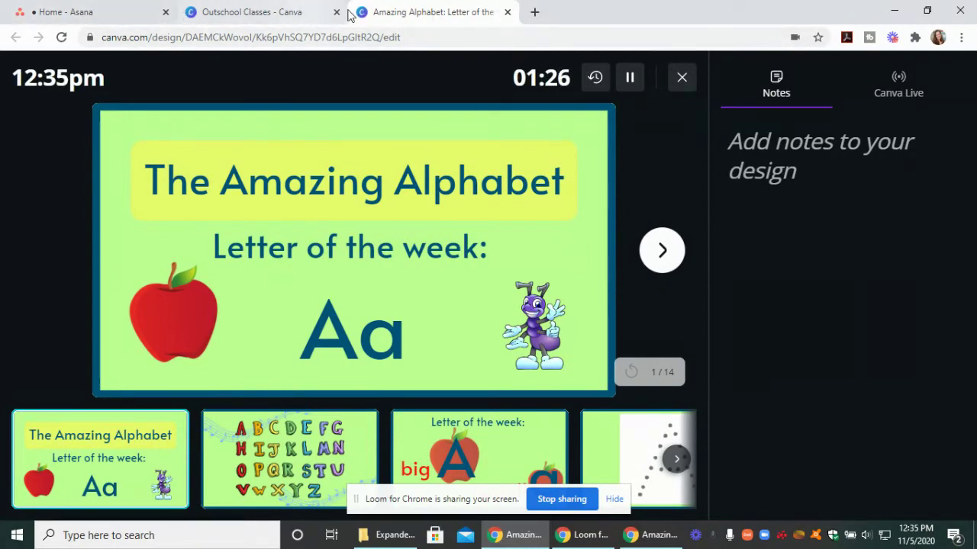
{"action": "left_click", "coordinate": [296, 13]}
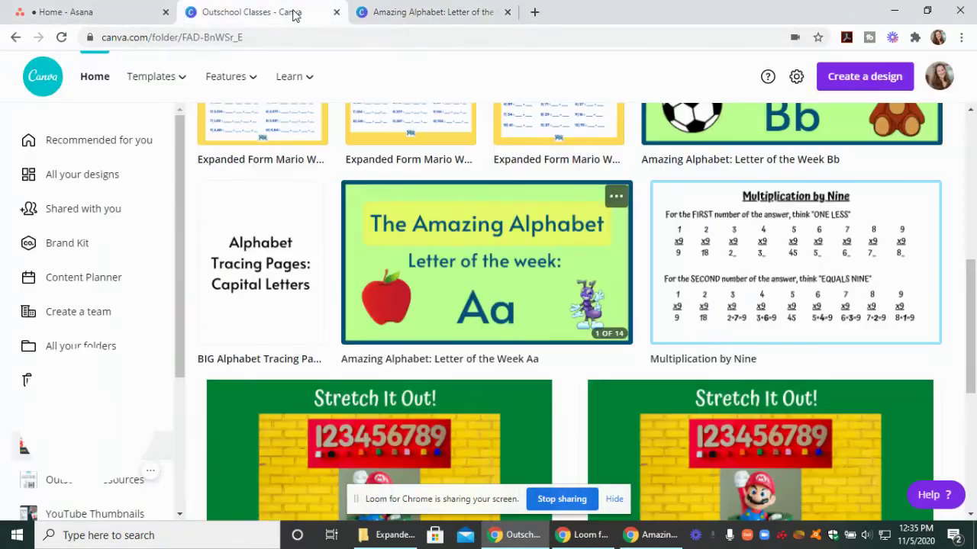
{"action": "left_click", "coordinate": [405, 13]}
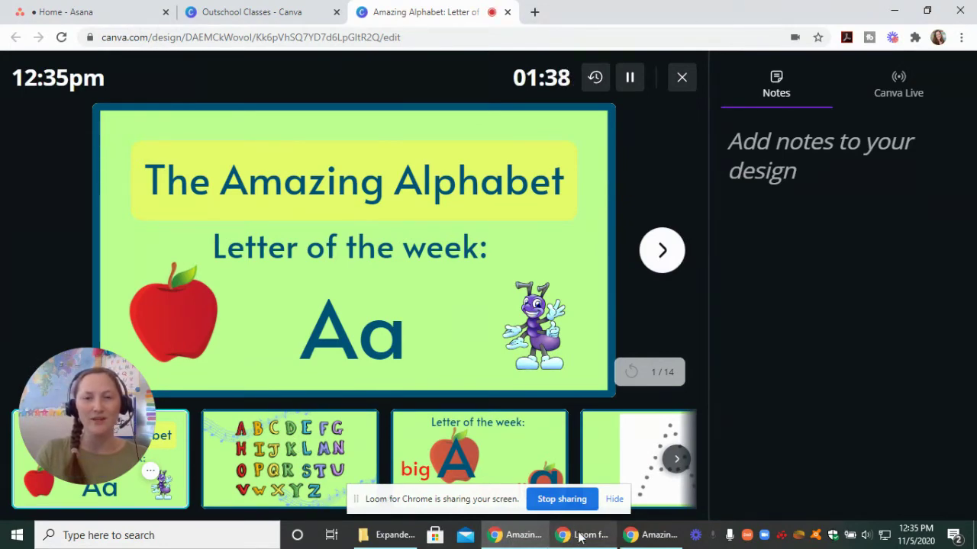
{"action": "mouse_move", "coordinate": [580, 538]}
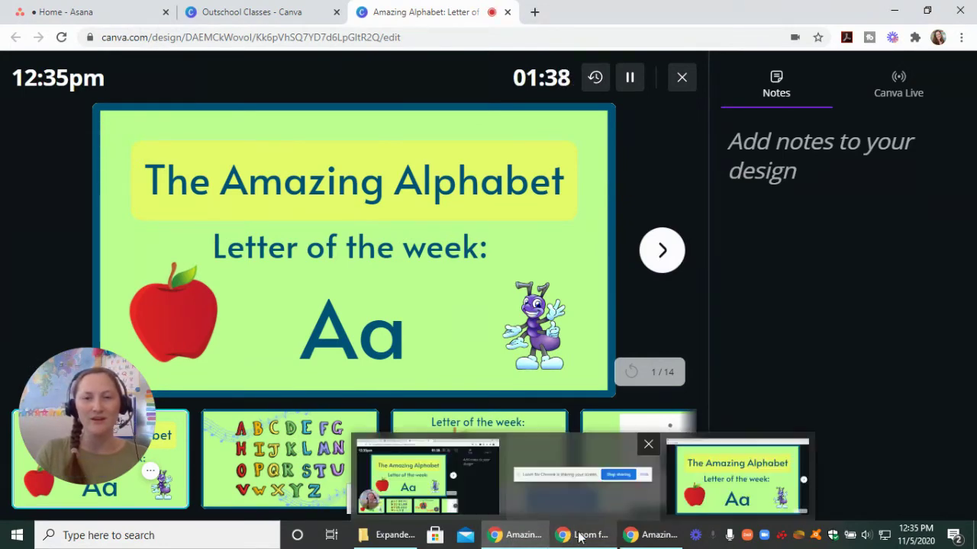
{"action": "left_click", "coordinate": [649, 538]}
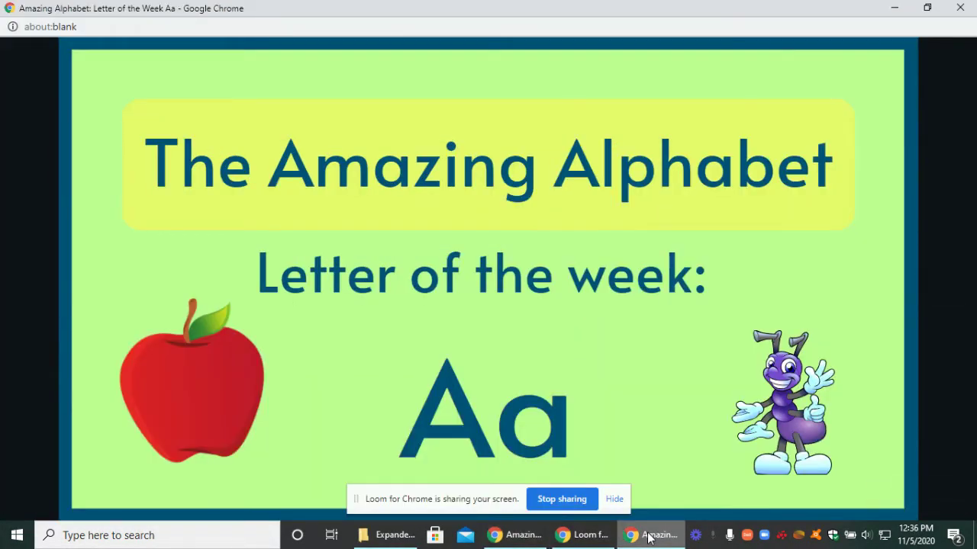
{"action": "left_click", "coordinate": [515, 537]}
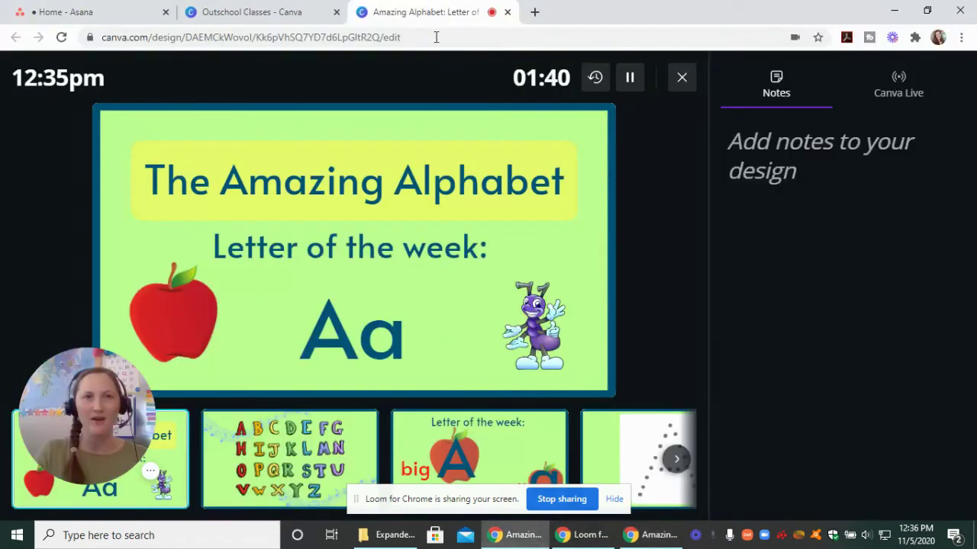
Close the audience slide window, leaving the Outschool Classes folder showing.
{"action": "left_click", "coordinate": [276, 16]}
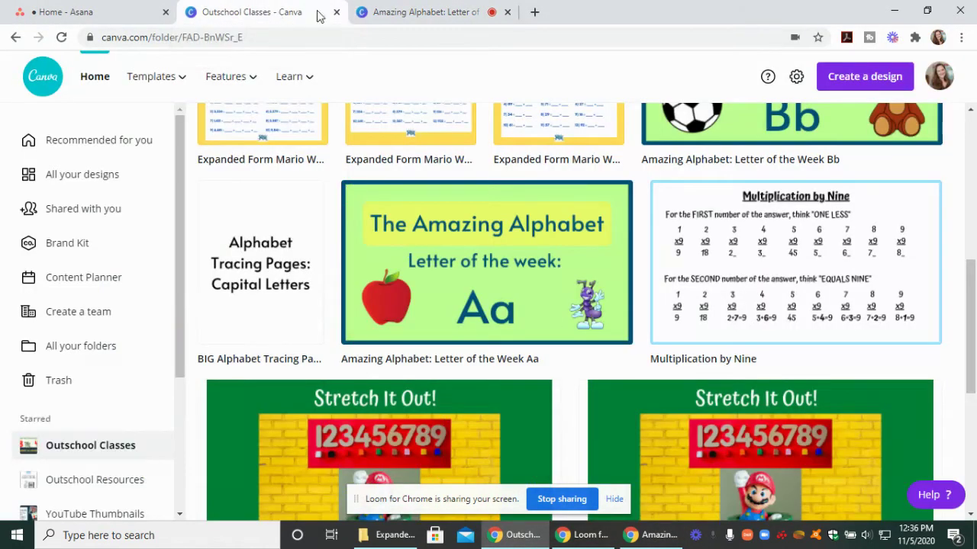
{"action": "left_click", "coordinate": [663, 539]}
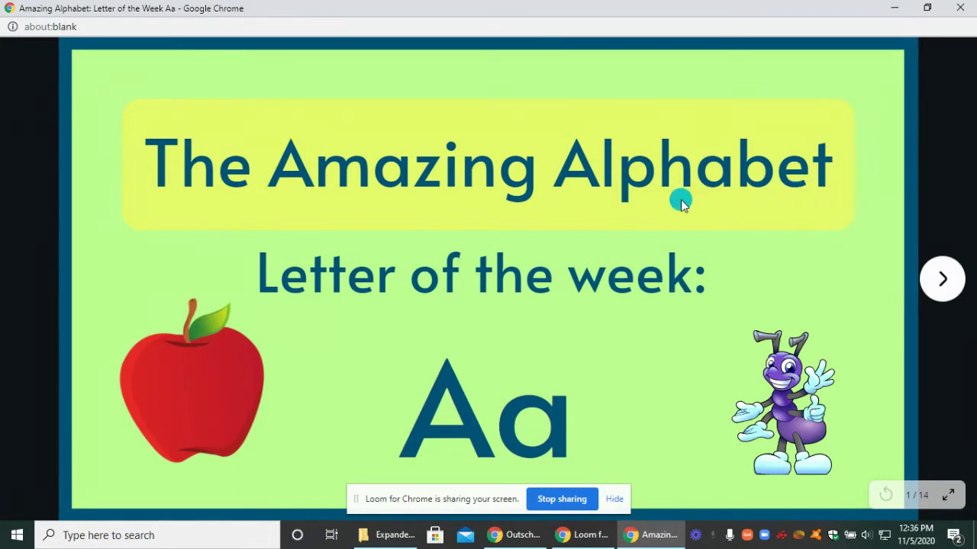
{"action": "left_click", "coordinate": [960, 10]}
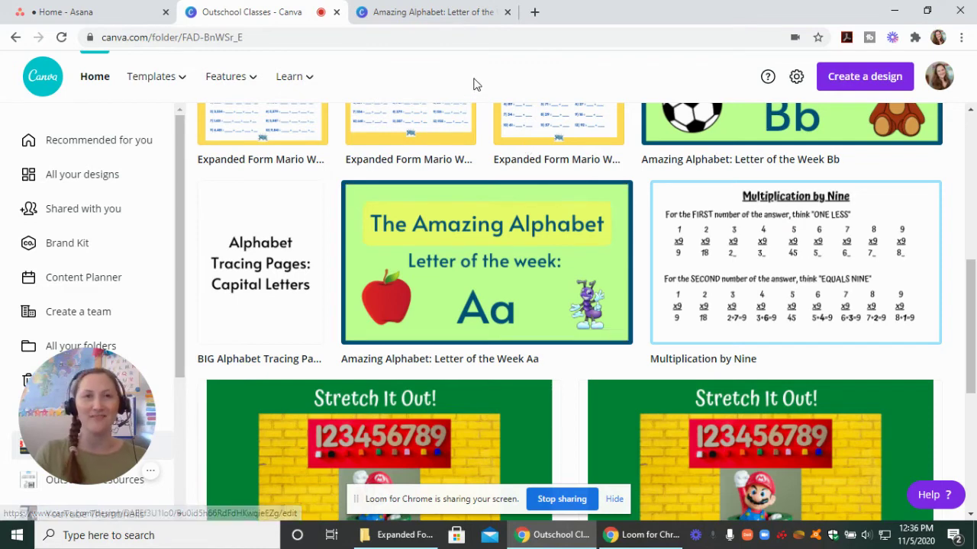
Switch to the 'Amazing Alphabet' browser tab to reach the design in the editor.
{"action": "left_click", "coordinate": [435, 12]}
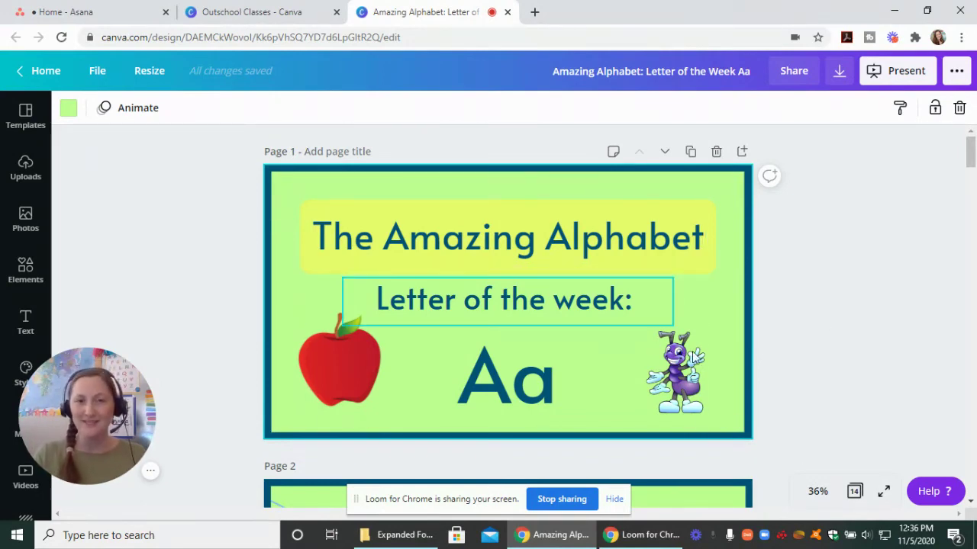
Zoom the canvas to 75%, then settle on 50%.
{"action": "left_click", "coordinate": [826, 495]}
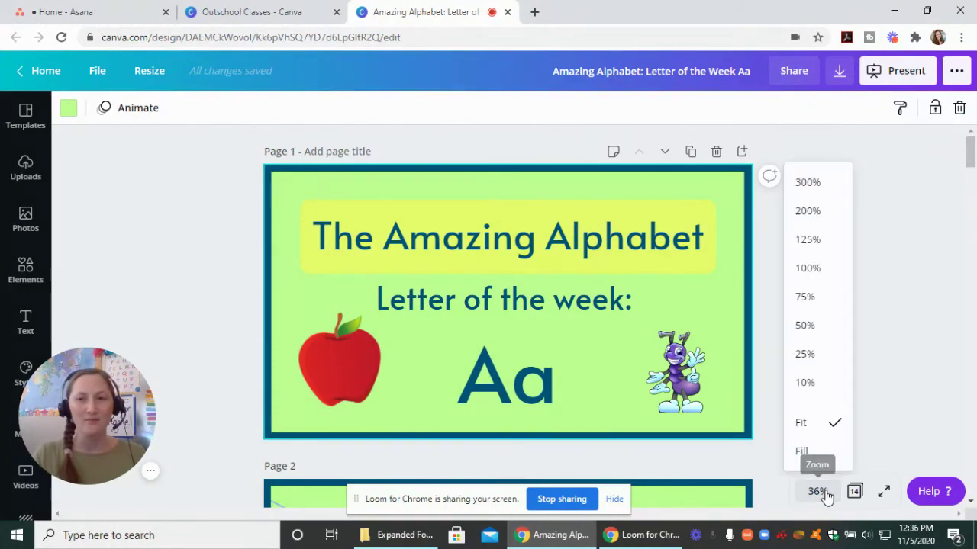
{"action": "left_click", "coordinate": [821, 296]}
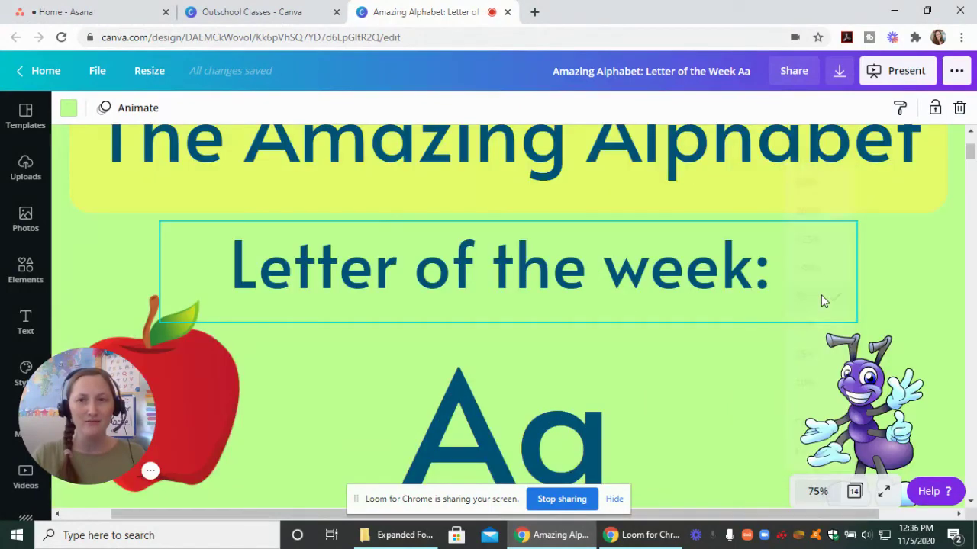
{"action": "left_click", "coordinate": [817, 493]}
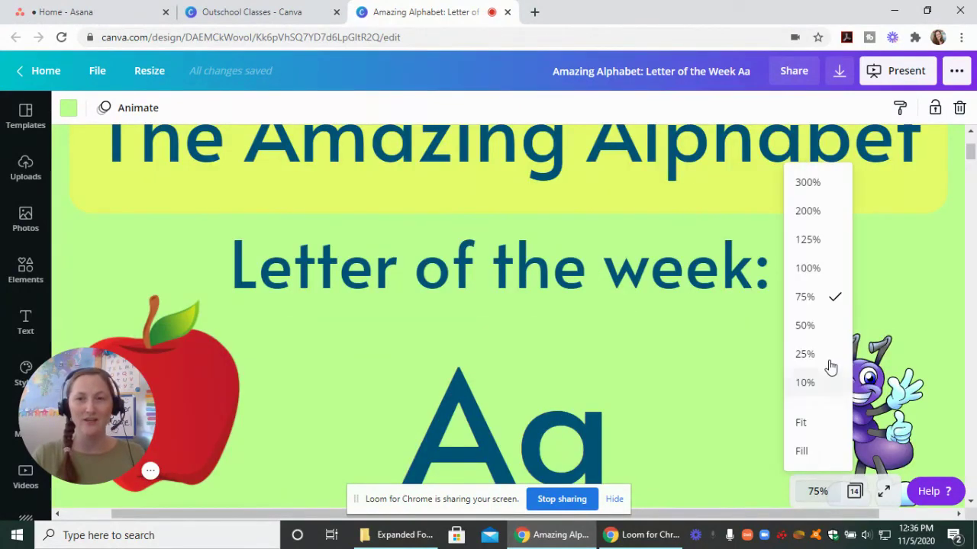
{"action": "left_click", "coordinate": [828, 328]}
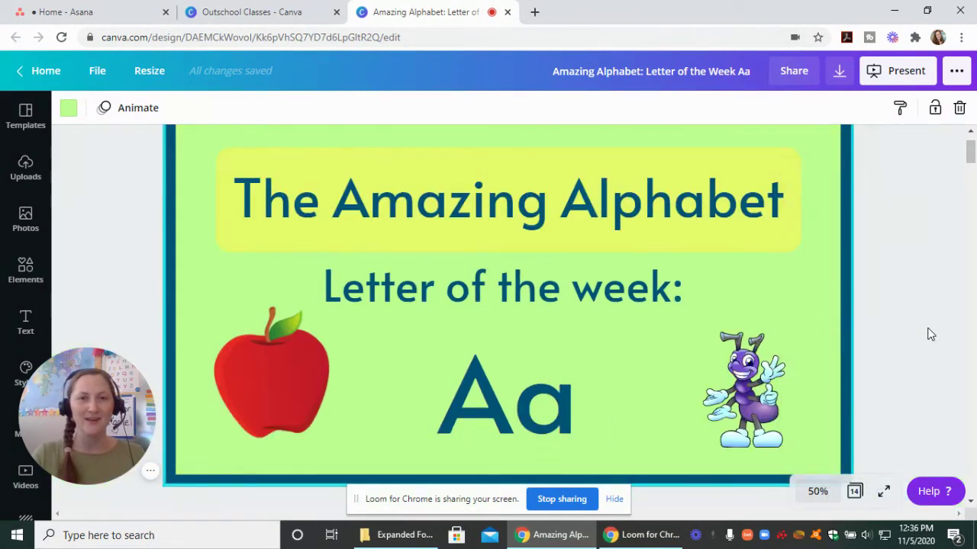
Scroll down past Page 2 to Page 3's big A, small a slide.
{"action": "scroll", "coordinate": [919, 342], "scroll_direction": "up", "scroll_amount": 2}
{"action": "scroll", "coordinate": [854, 388], "scroll_direction": "down", "scroll_amount": 2}
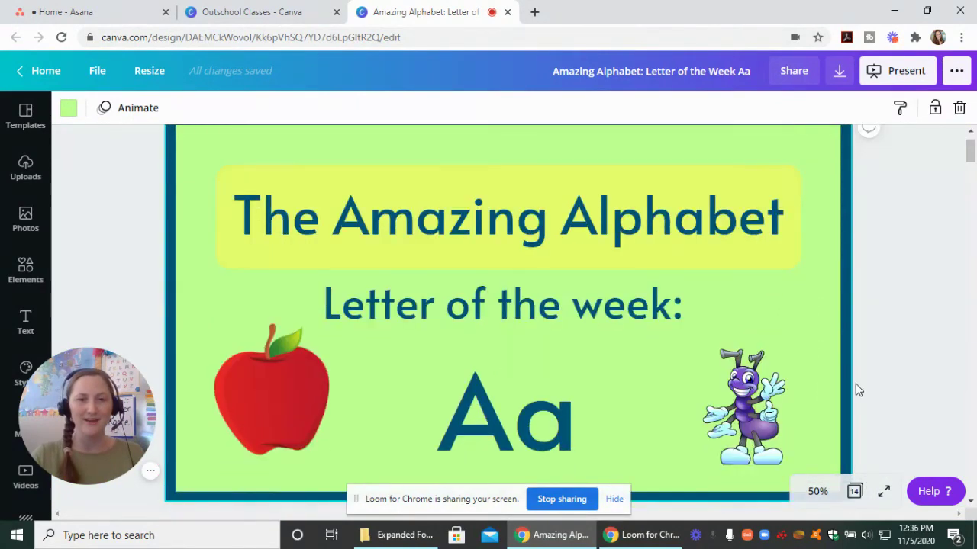
{"action": "left_click", "coordinate": [615, 500]}
{"action": "scroll", "coordinate": [861, 356], "scroll_direction": "up", "scroll_amount": 2}
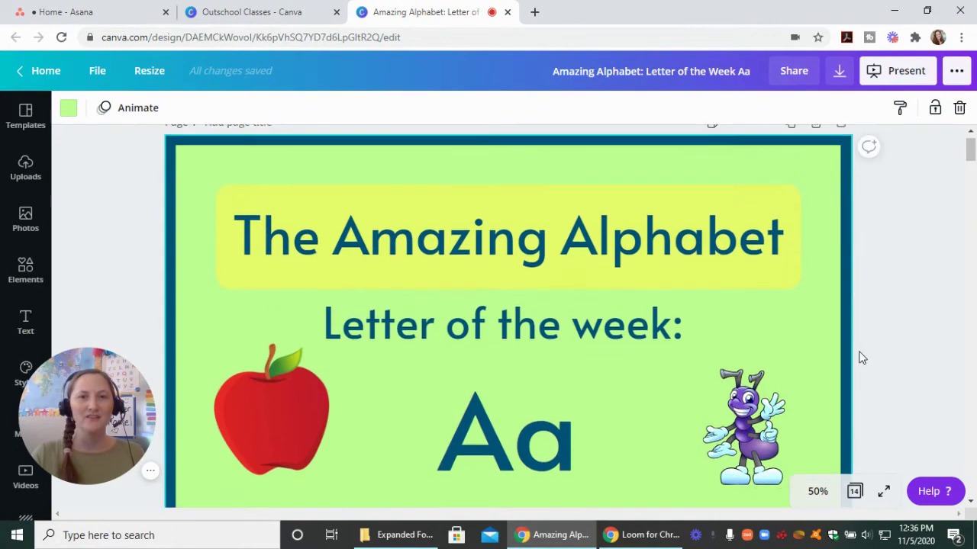
{"action": "left_click_drag", "start_coordinate": [971, 157], "coordinate": [971, 167]}
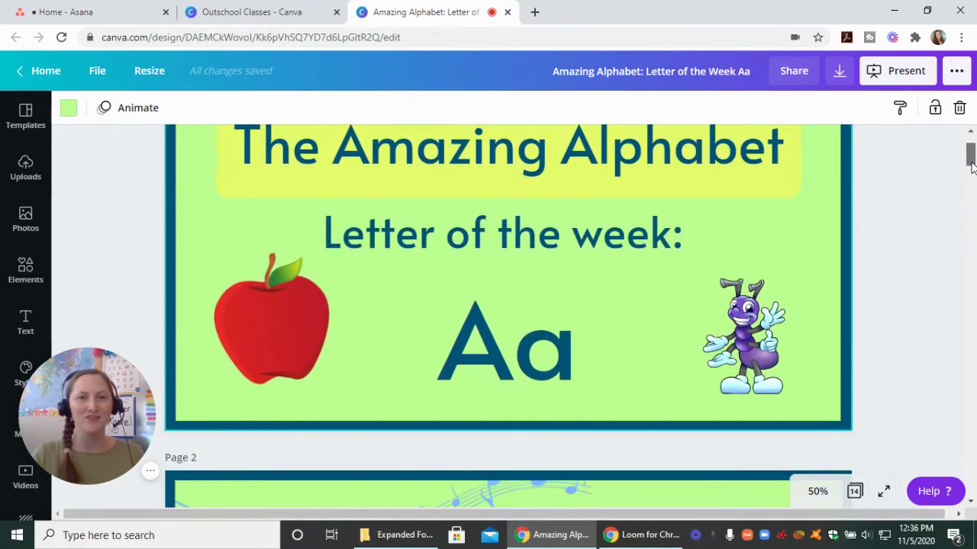
{"action": "scroll", "coordinate": [924, 296], "scroll_direction": "down", "scroll_amount": 6}
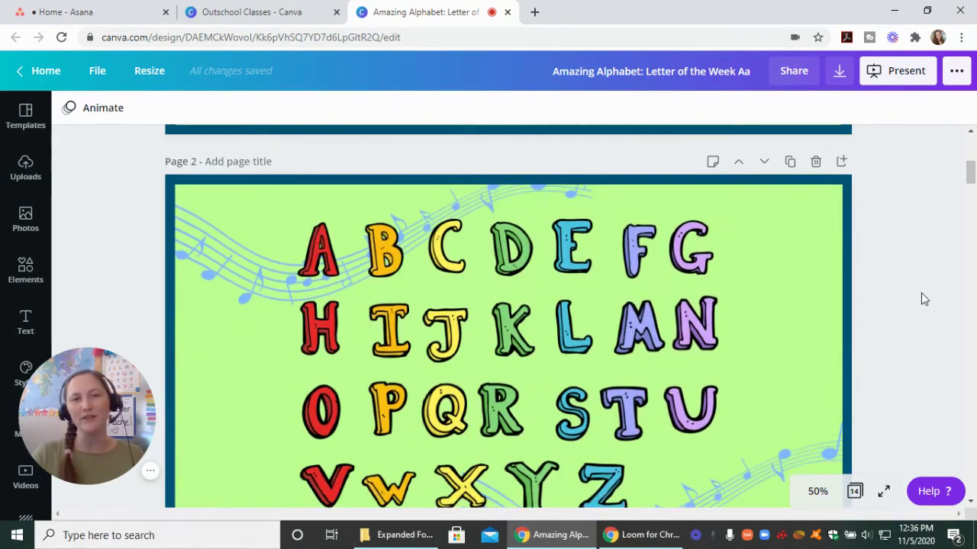
{"action": "scroll", "coordinate": [929, 312], "scroll_direction": "down", "scroll_amount": 3}
{"action": "scroll", "coordinate": [929, 312], "scroll_direction": "down", "scroll_amount": 1}
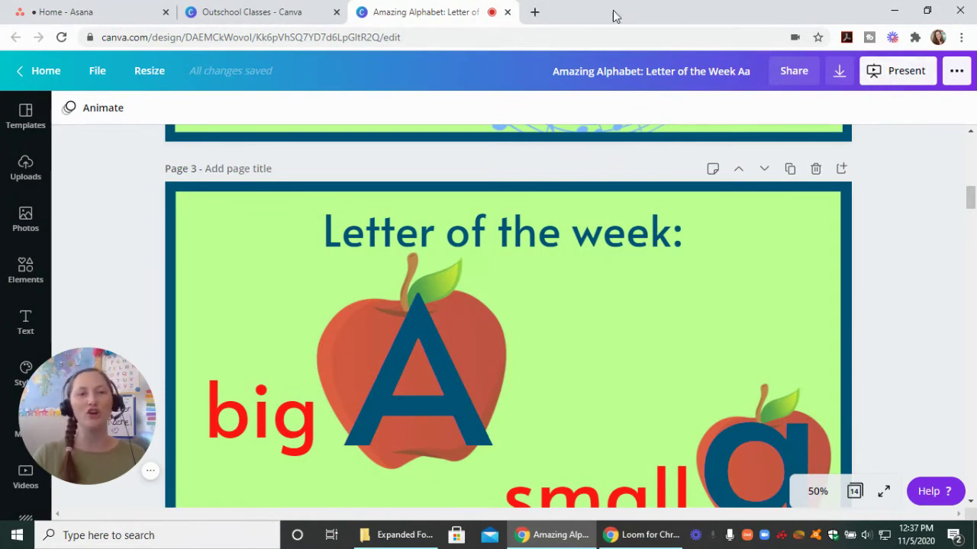
Switch the Loom webcam bubble to the largest size circle over page 3.
{"action": "mouse_move", "coordinate": [96, 449]}
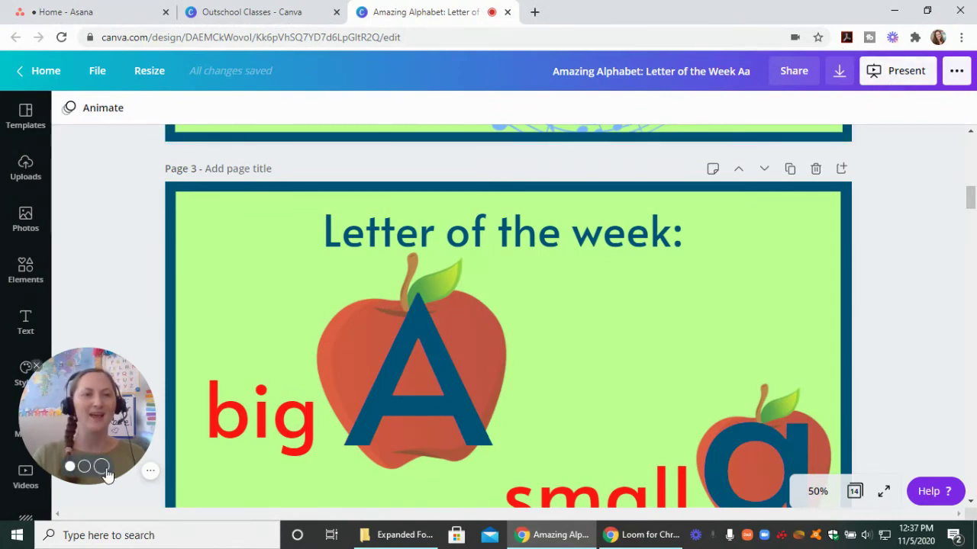
{"action": "left_click", "coordinate": [101, 466]}
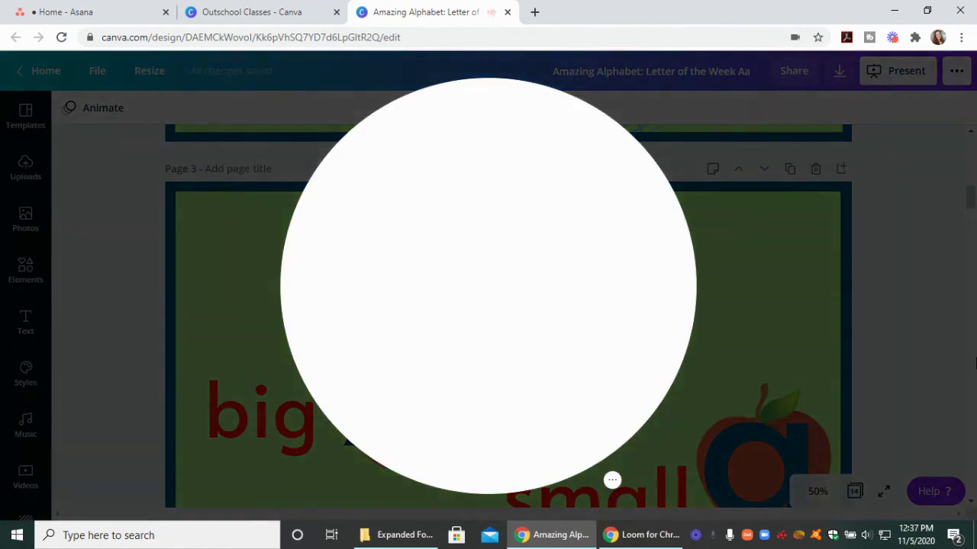